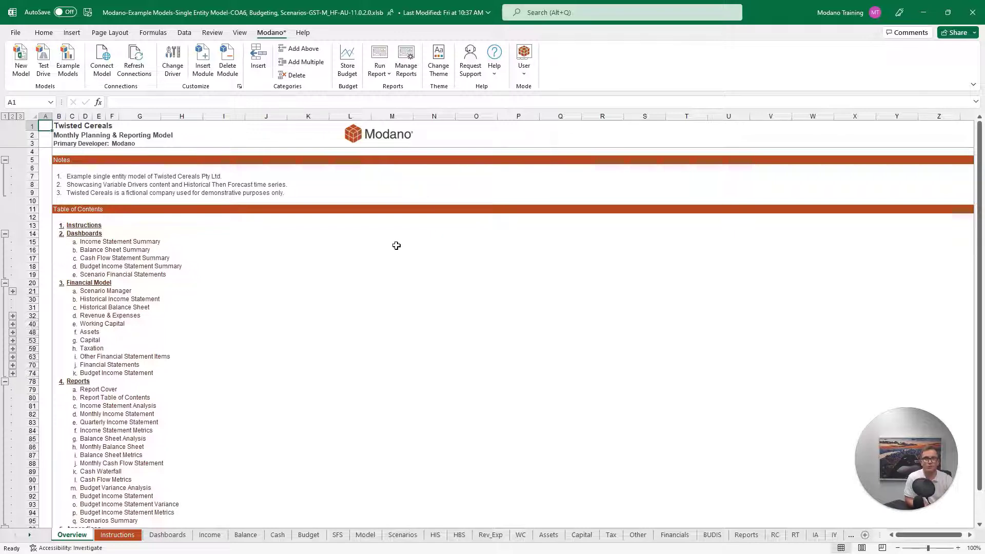
Open the Historical Balance Sheet and examine the Trade Creditors row across to Jun-22.
click(143, 306)
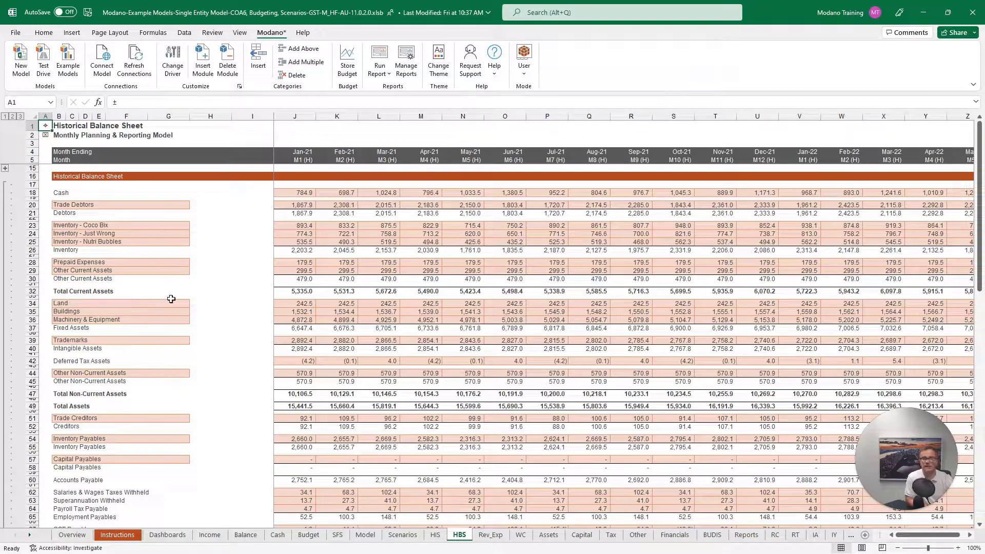
scroll(171, 300, down, 4)
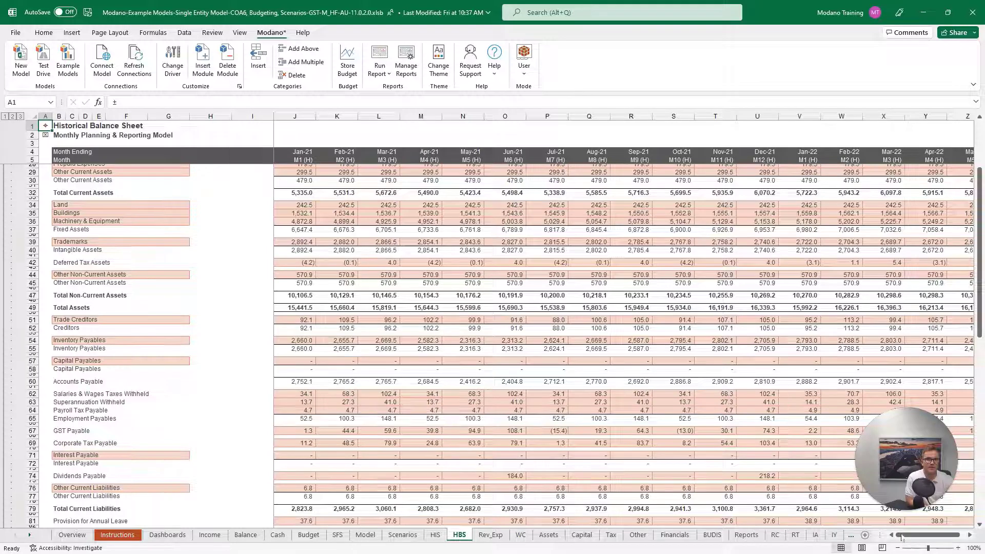
click(971, 535)
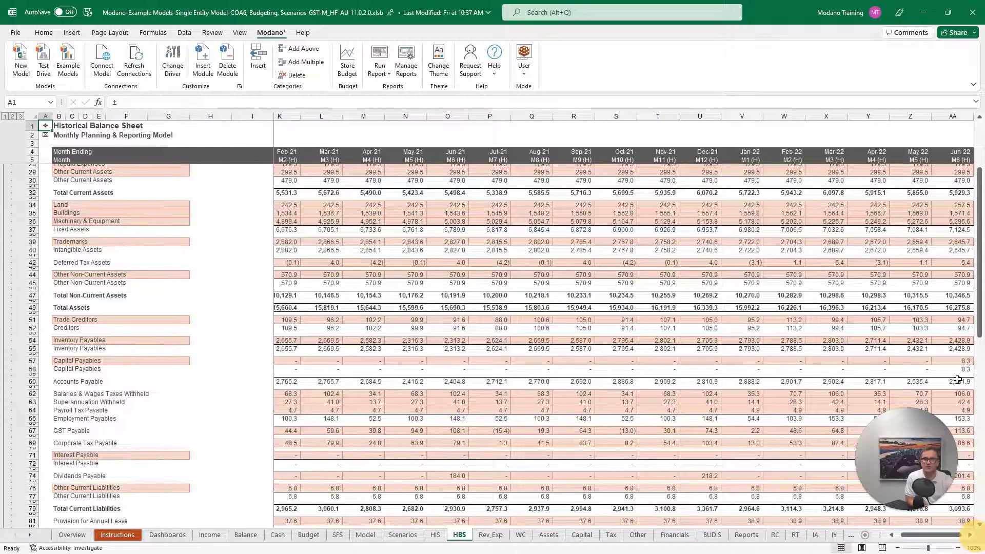
click(940, 320)
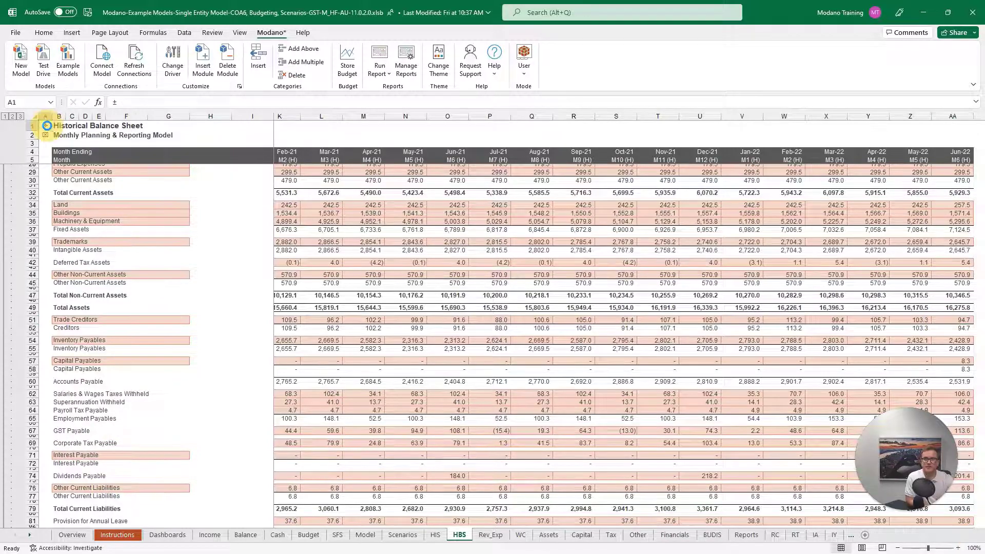
Return to the Overview and open the Working Capital sheet at its Creditors section.
click(45, 125)
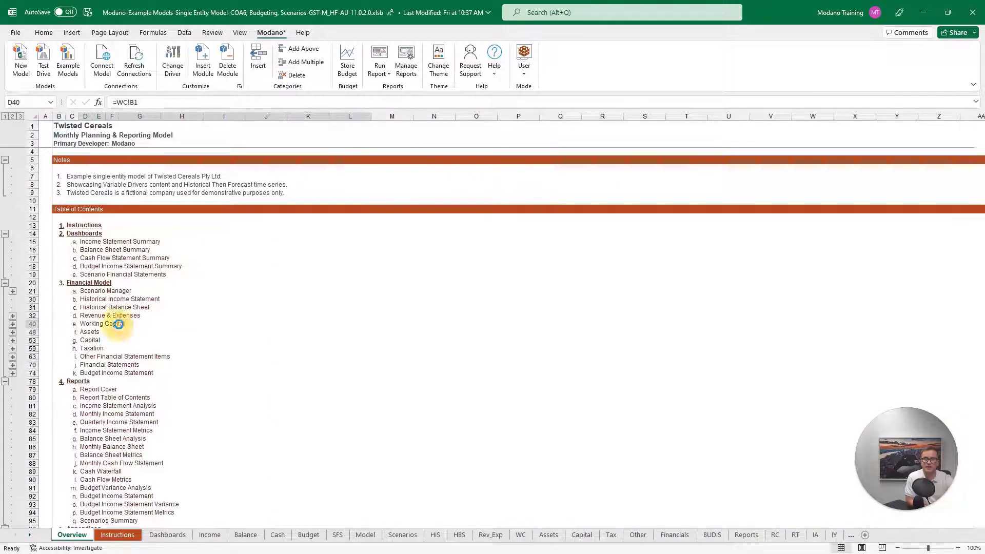
click(115, 324)
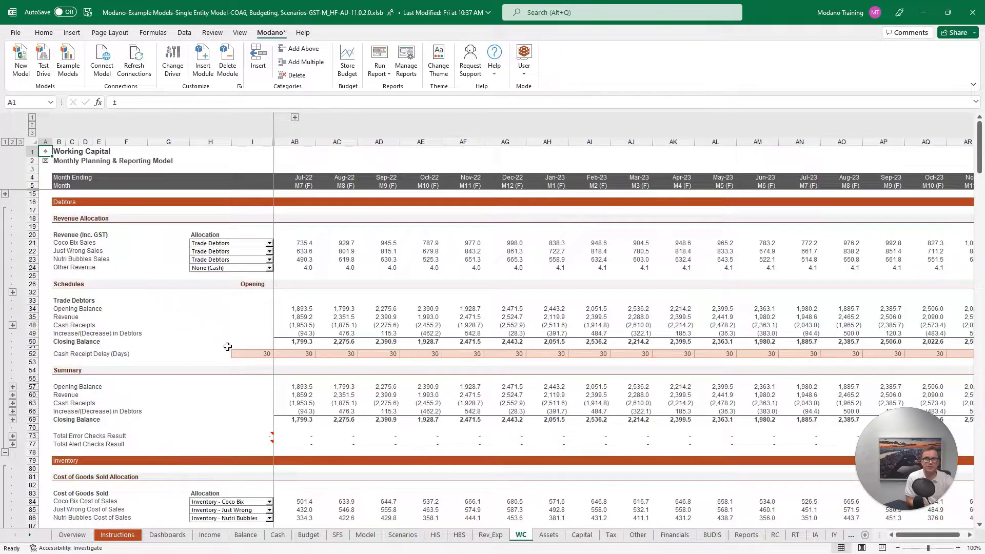
scroll(225, 349, down, 6)
scroll(226, 354, down, 10)
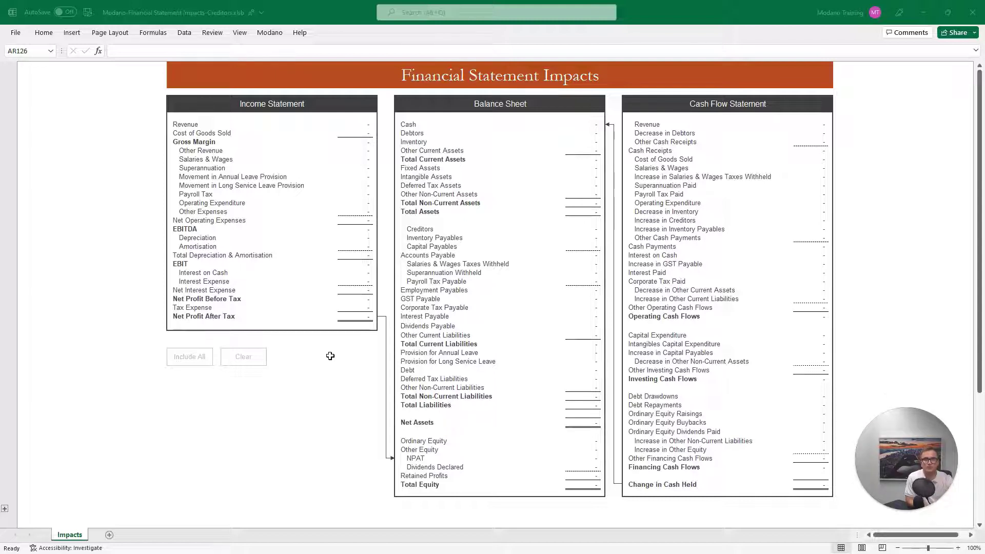
In the Financial Statement Impacts workbook, include Operating Expenditure from the Income Statement and Creditors from the Balance Sheet.
click(361, 204)
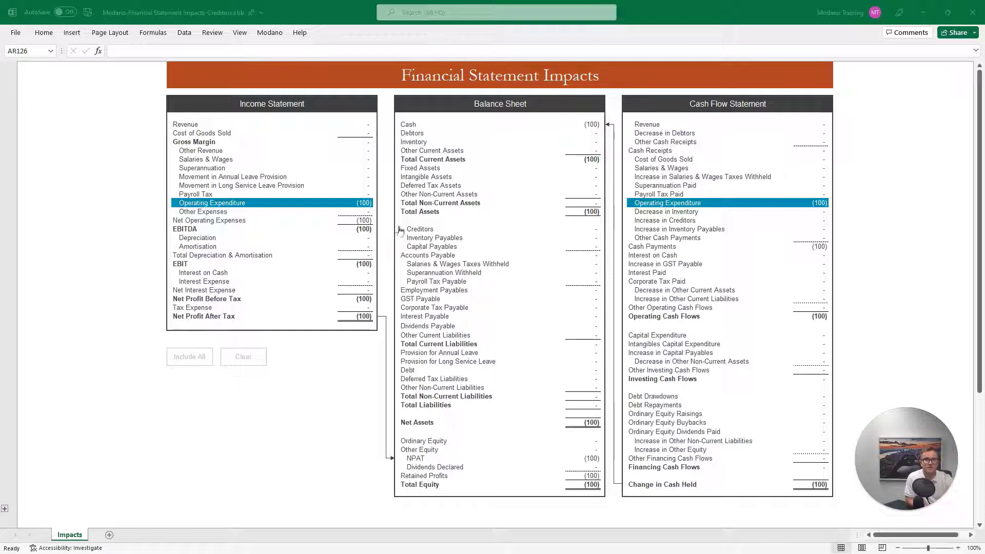
click(465, 229)
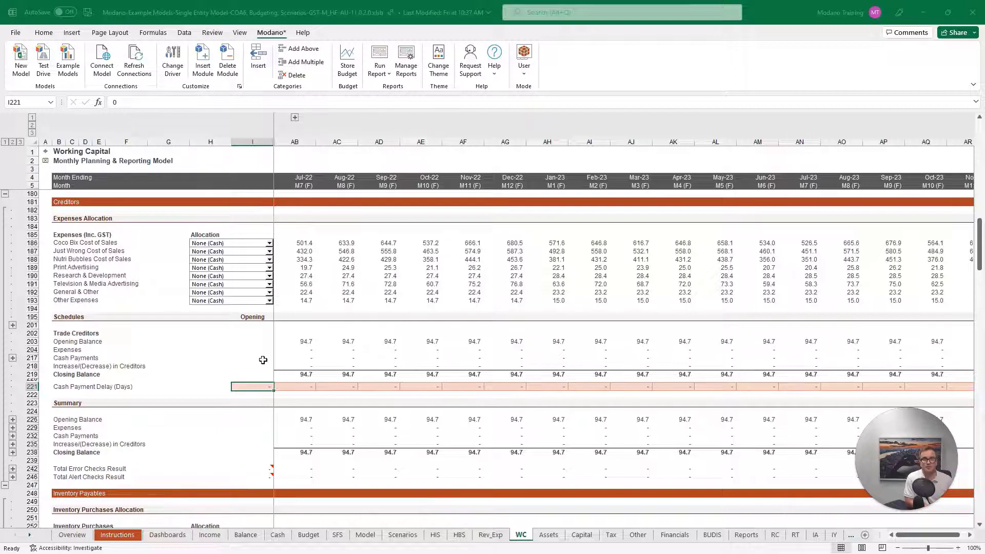
On the Working Capital sheet, test the opening Cash Payment Delay (Days) for Trade Creditors at 1 day, then at 31 days.
text(1)
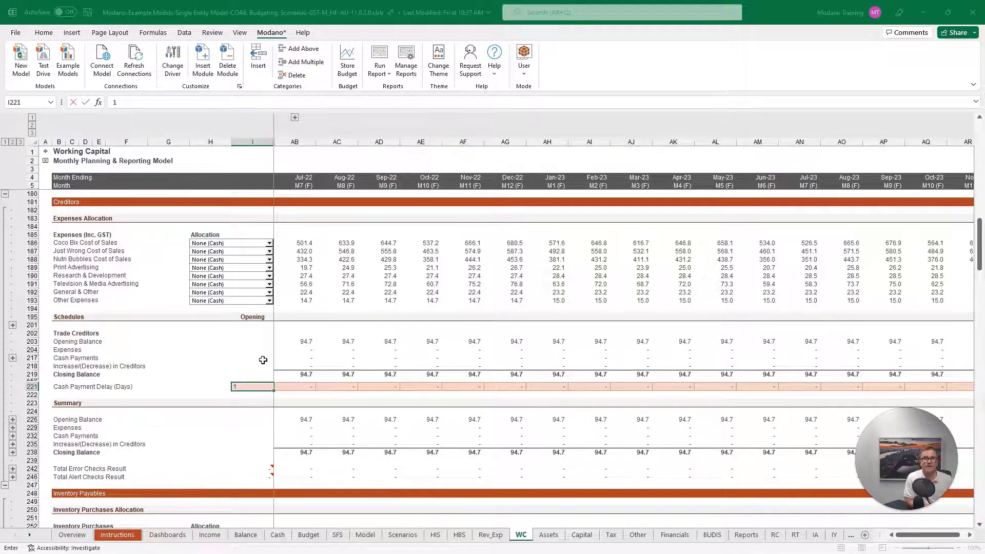
key(Return)
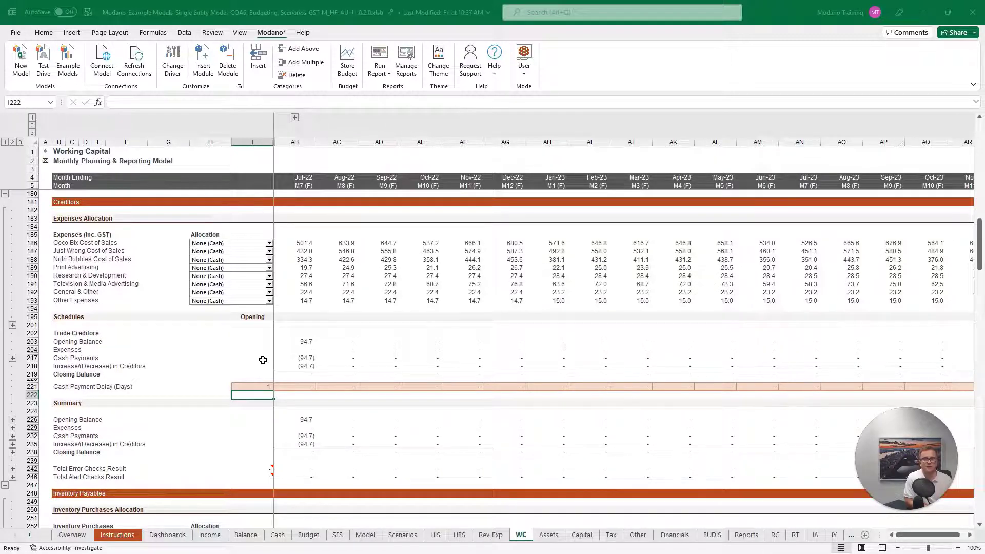
key(Up)
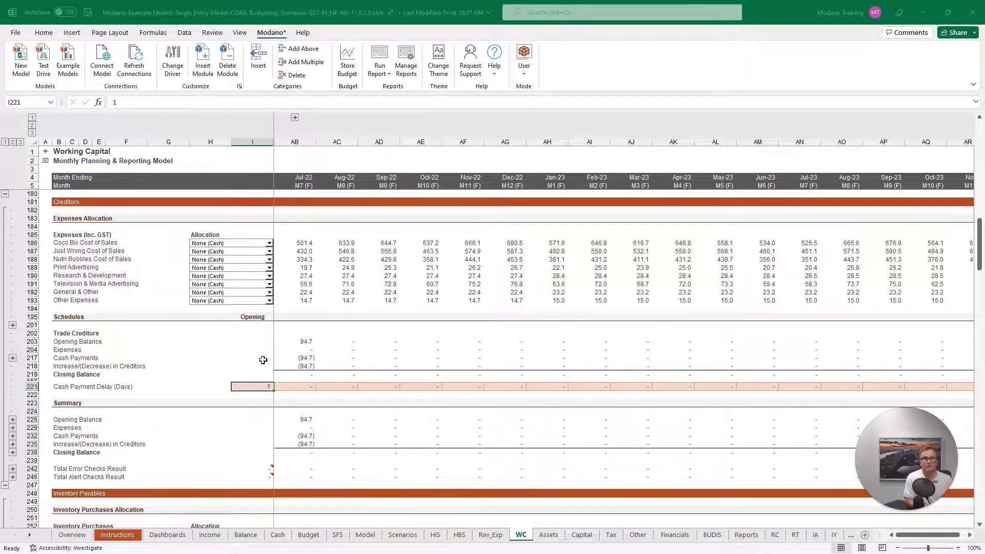
text(31)
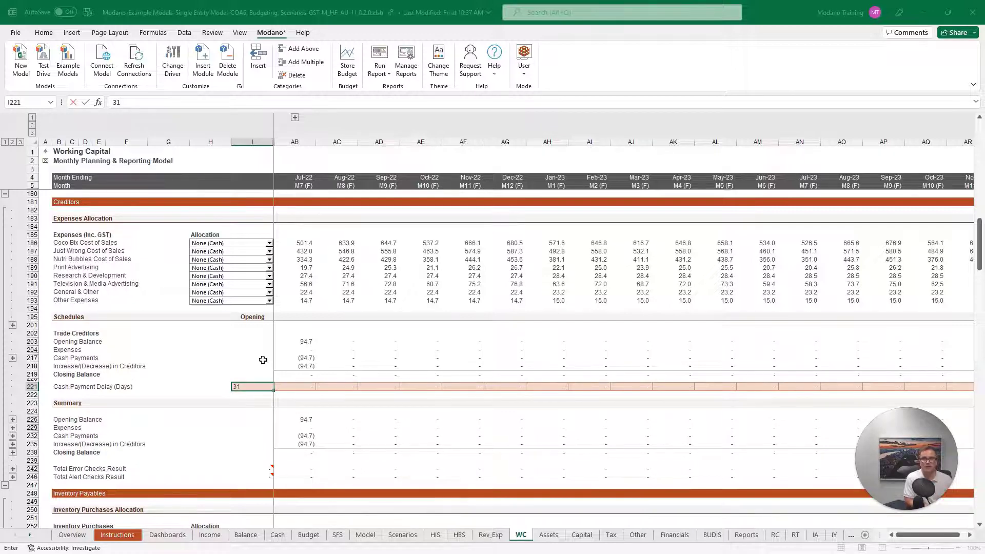
key(Return)
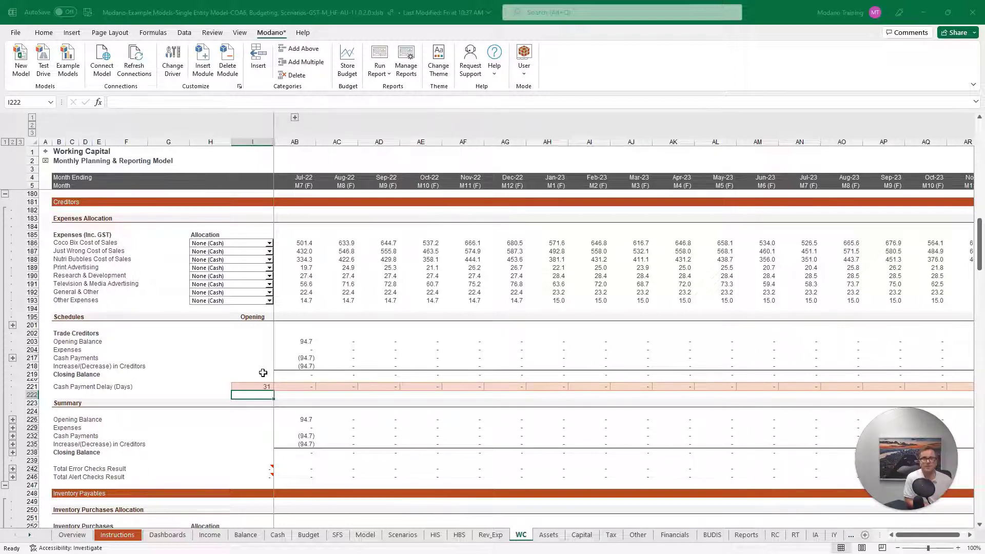
Set the opening Cash Payment Delay for Trade Creditors to 45 days and select the Jul-22 and Aug-22 cash payments.
key(Up)
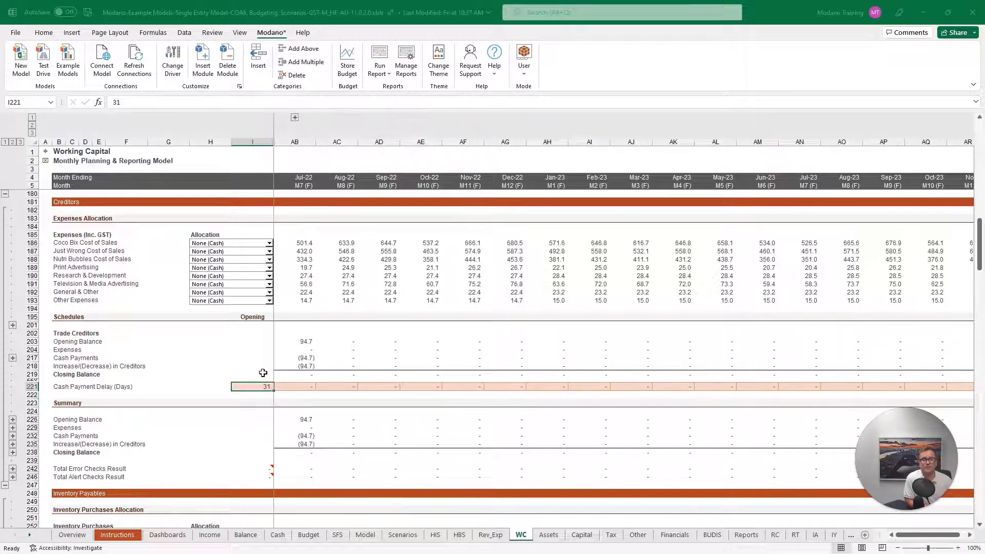
text(45)
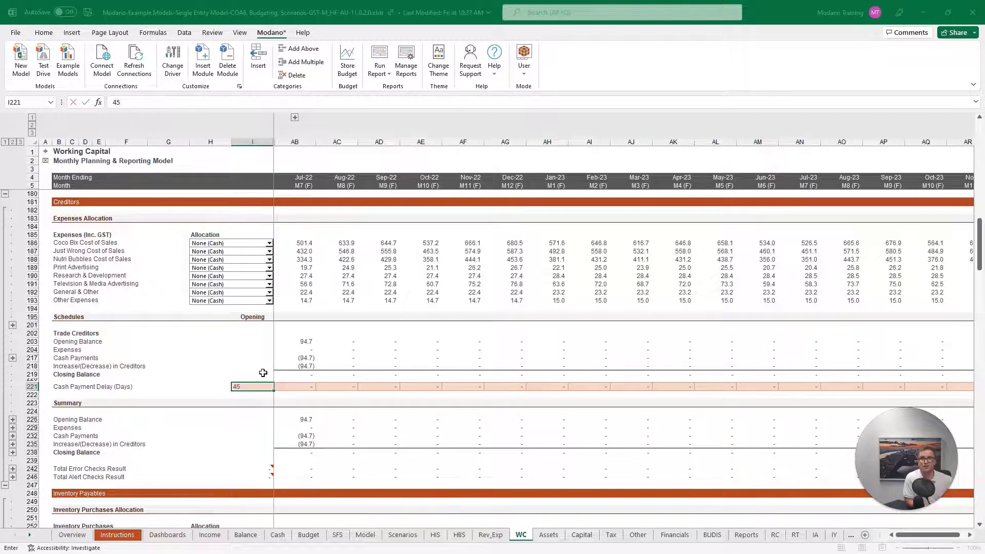
key(Return)
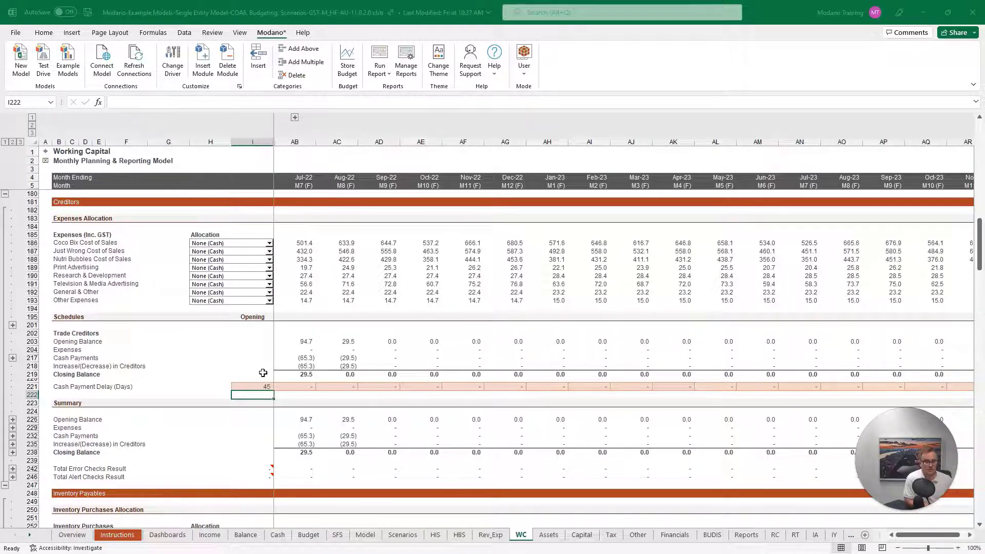
drag(303, 358, 326, 358)
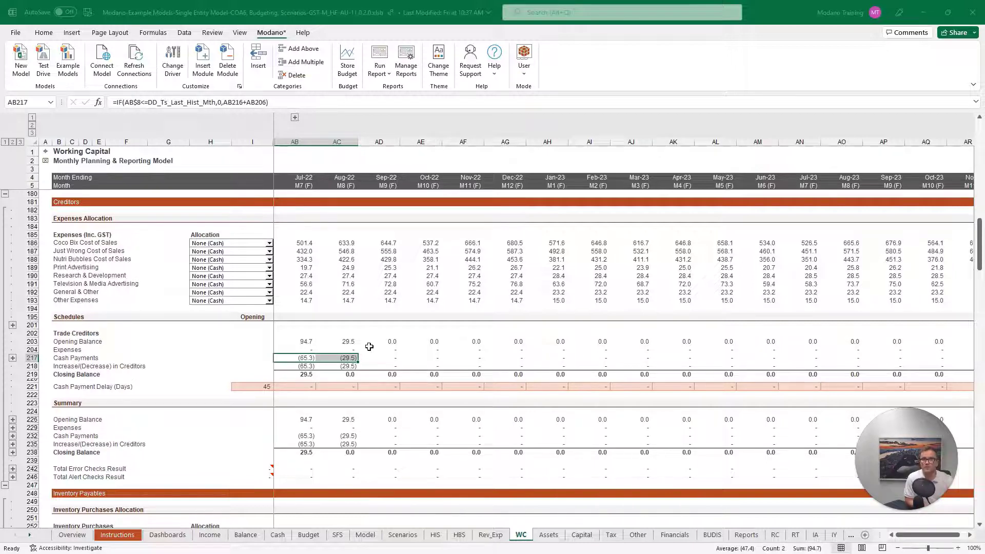
Allocate the Television & Media Advertising expense to Trade Creditors.
click(232, 285)
click(240, 299)
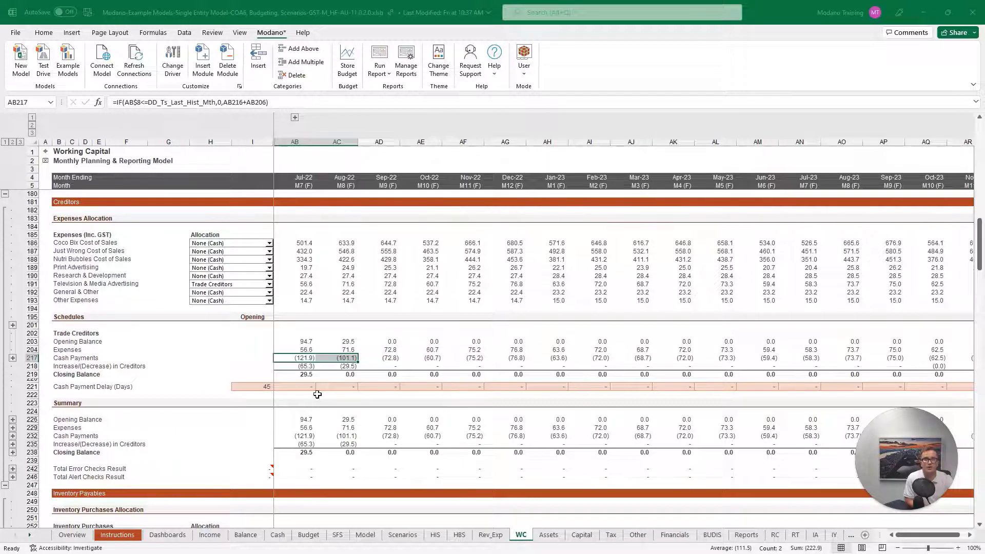
Set the Oct-22 Cash Payment Delay to 45 days and select the Nov-22 and Dec-22 movements in creditors.
drag(303, 386, 545, 386)
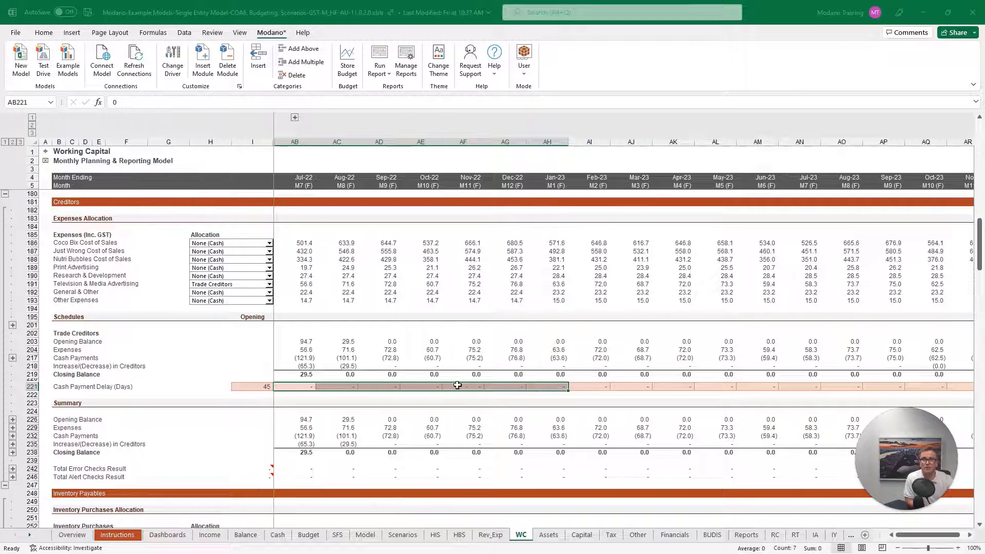
click(431, 383)
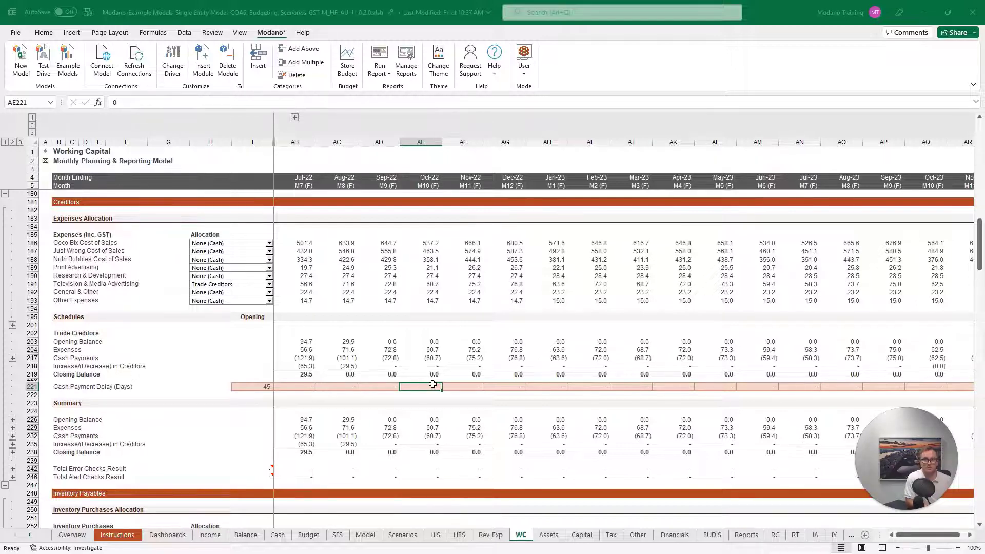
text(45)
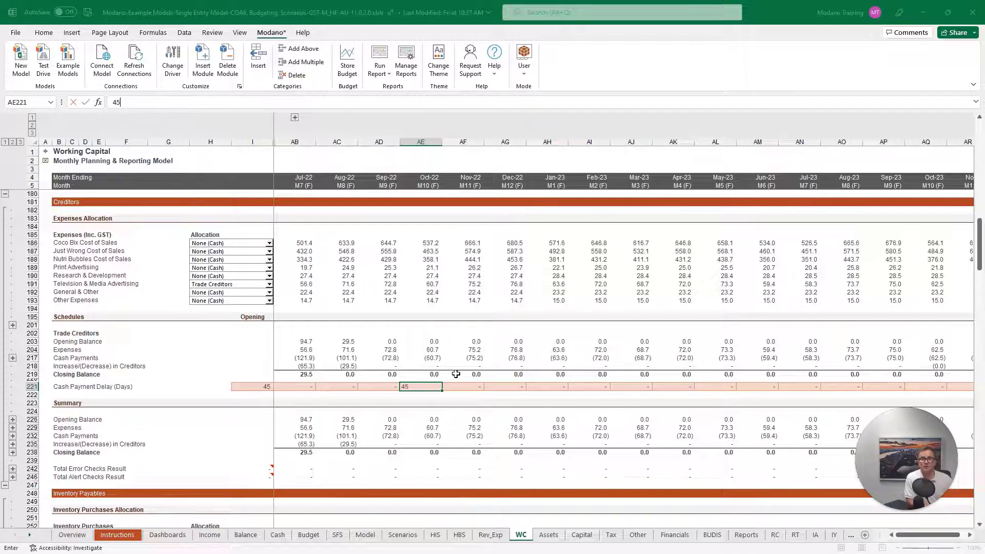
key(Return)
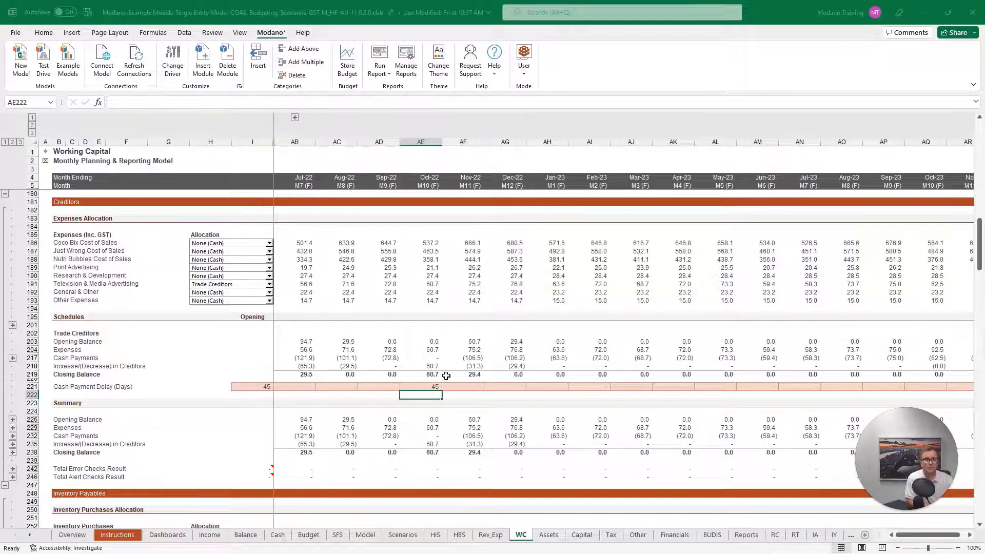
drag(462, 367, 494, 367)
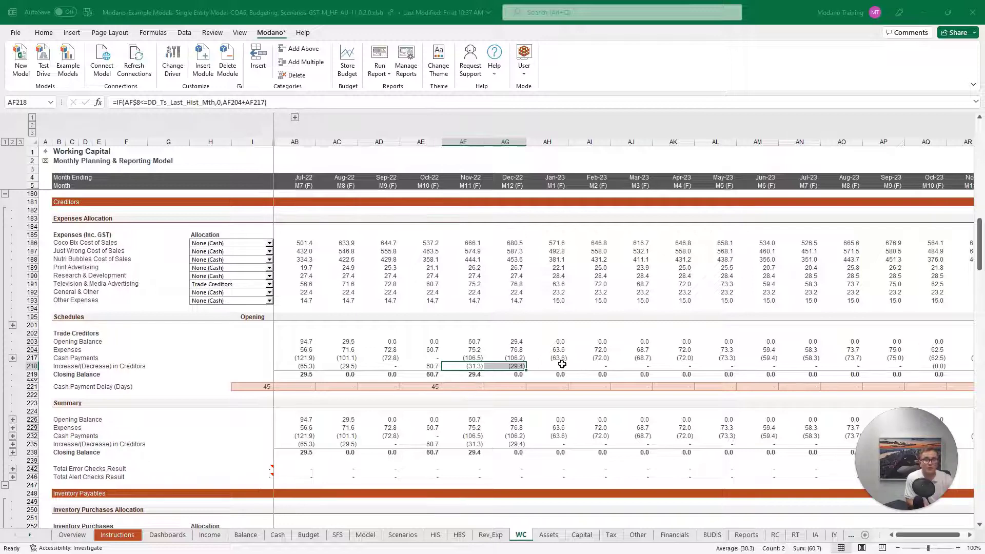
Fill the entire Cash Payment Delay (Days) row, from the opening column through Dec-23, with 45.
click(260, 386)
key(ctrl+shift+Right)
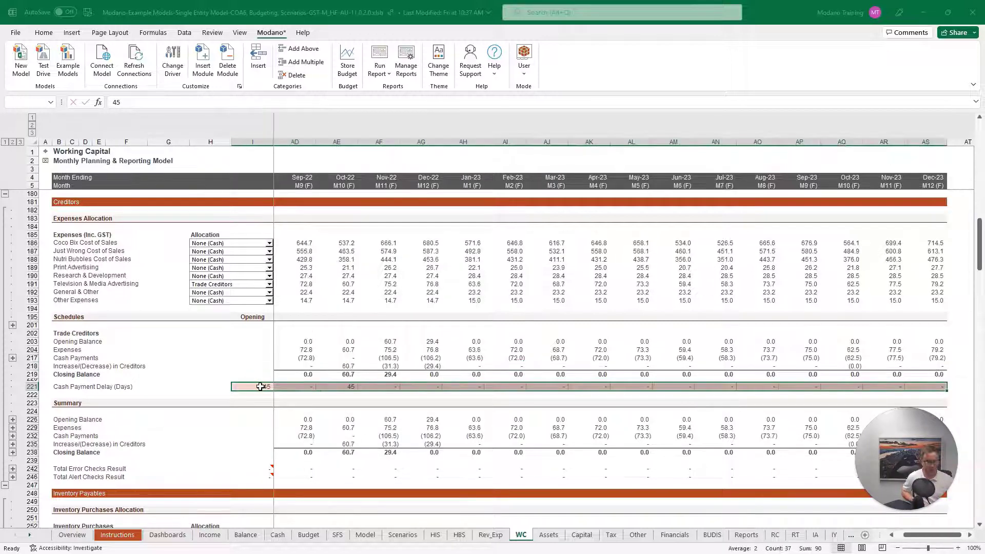
text(45)
key(ctrl+Return)
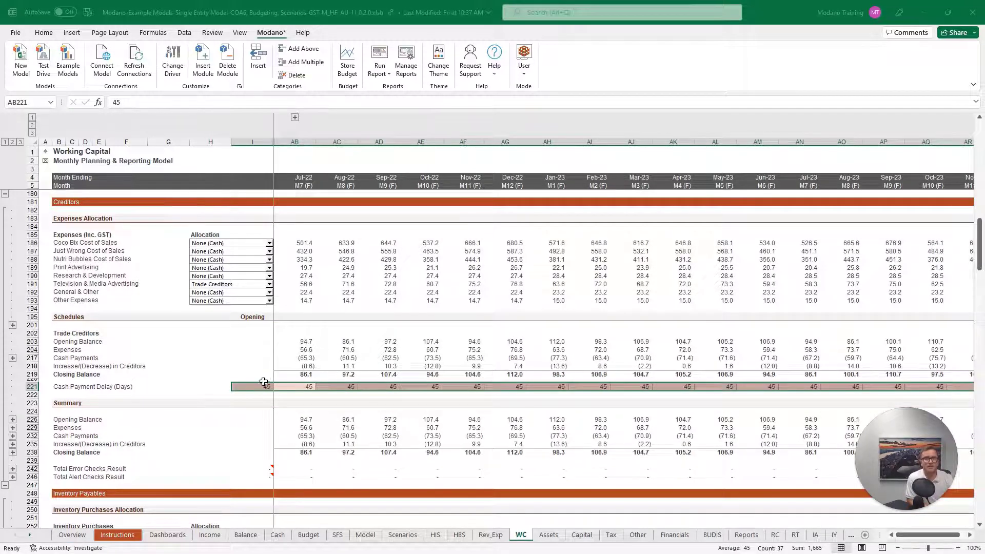
Set the Cash Payment Delay to 60 days for the opening column and every forecast month through Dec-23.
click(256, 386)
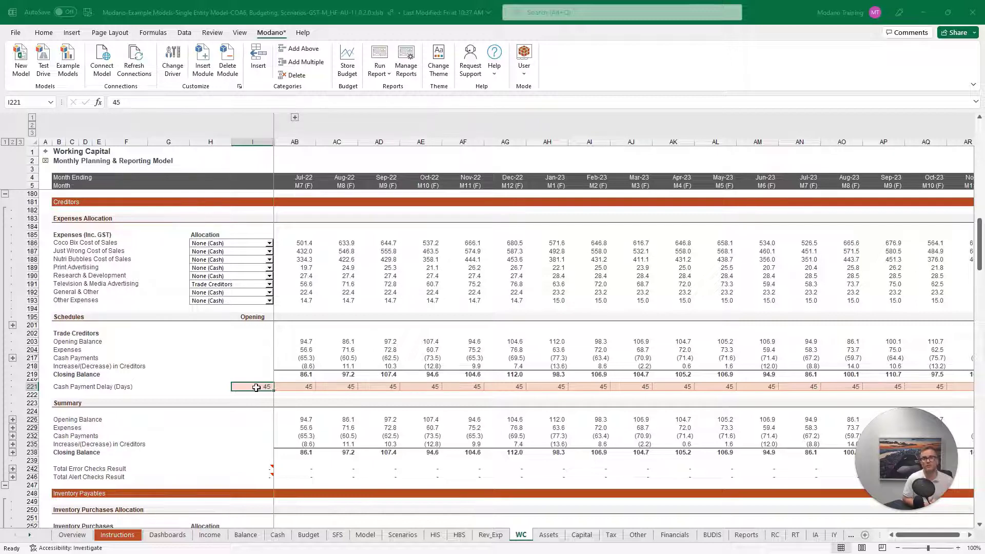
key(ctrl+shift+Right)
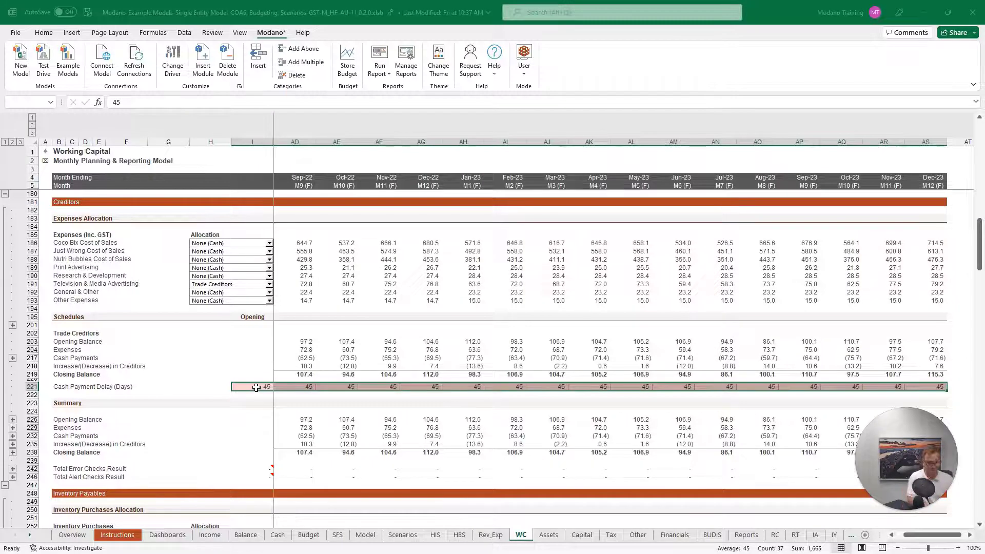
text(60)
key(ctrl+Return)
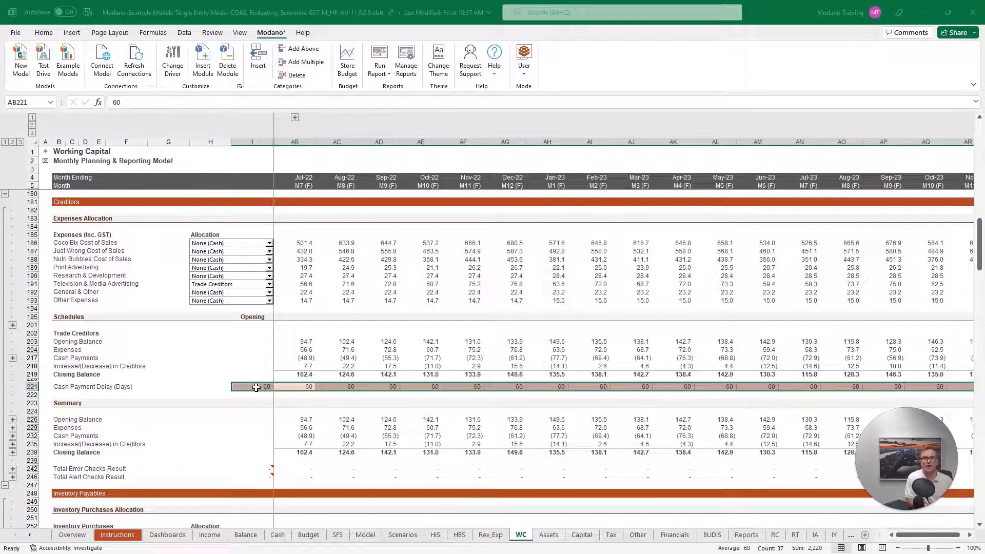
Switch to the Financial Statement Impacts workbook and include GST Payable from the Balance Sheet.
key(alt+Tab)
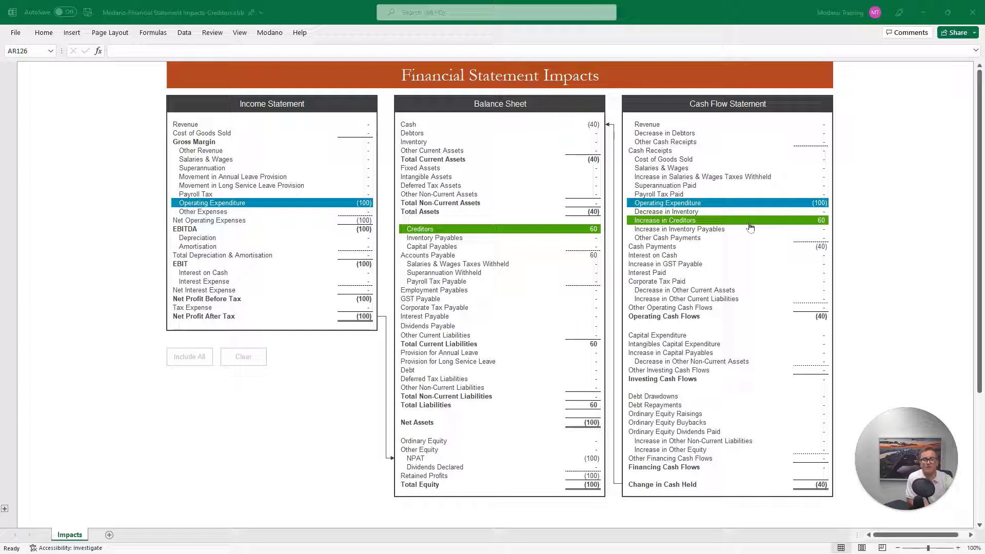
click(441, 302)
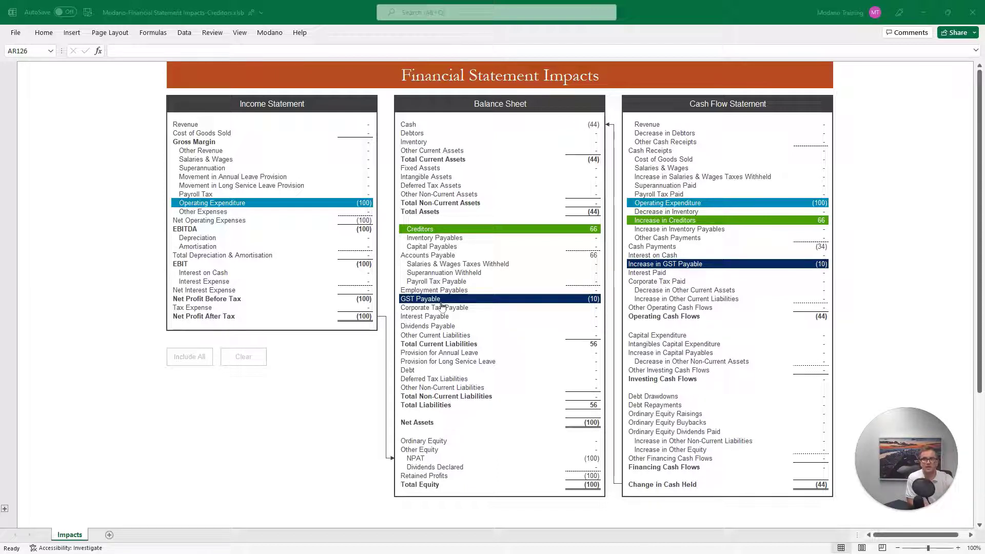
Clear all included financial statement impacts and include only Creditors from the Balance Sheet.
click(254, 354)
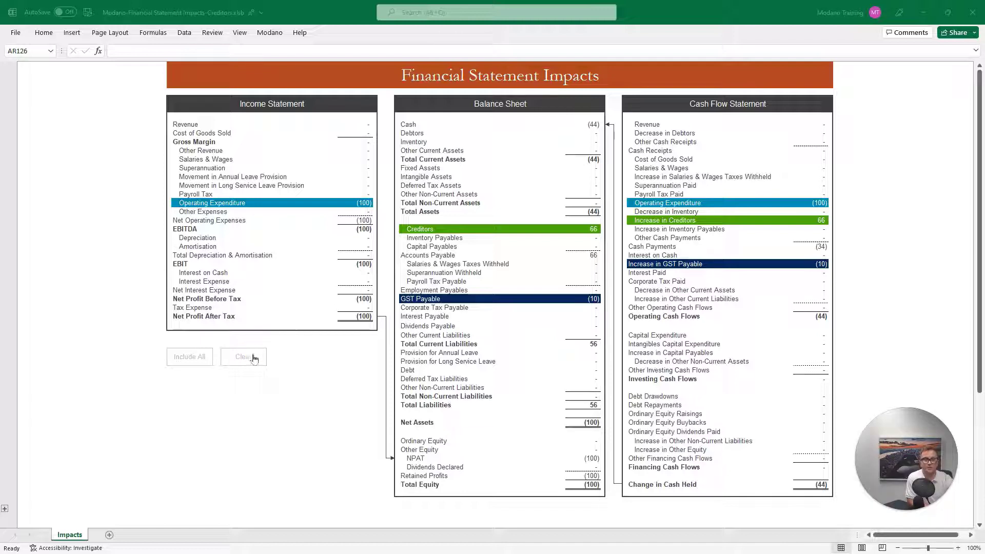
click(476, 230)
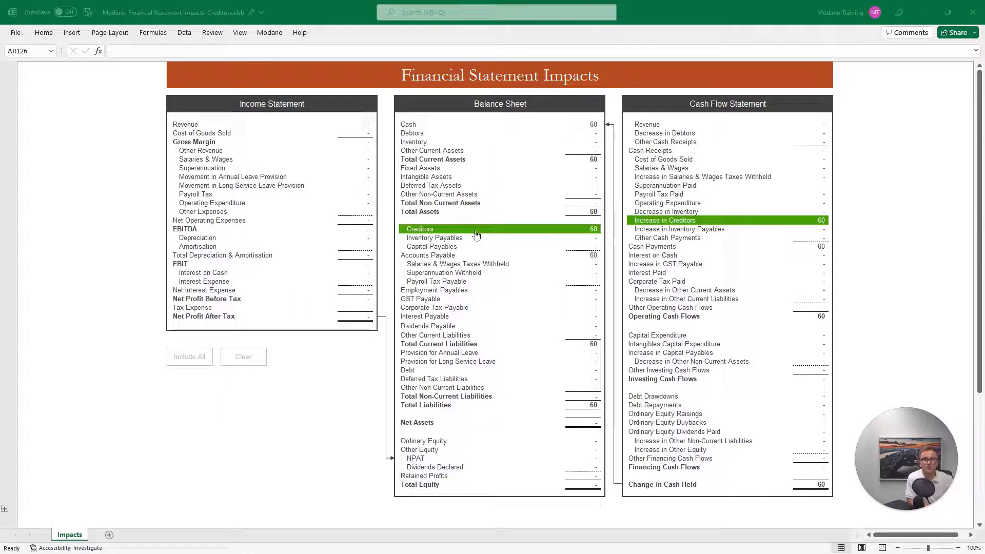